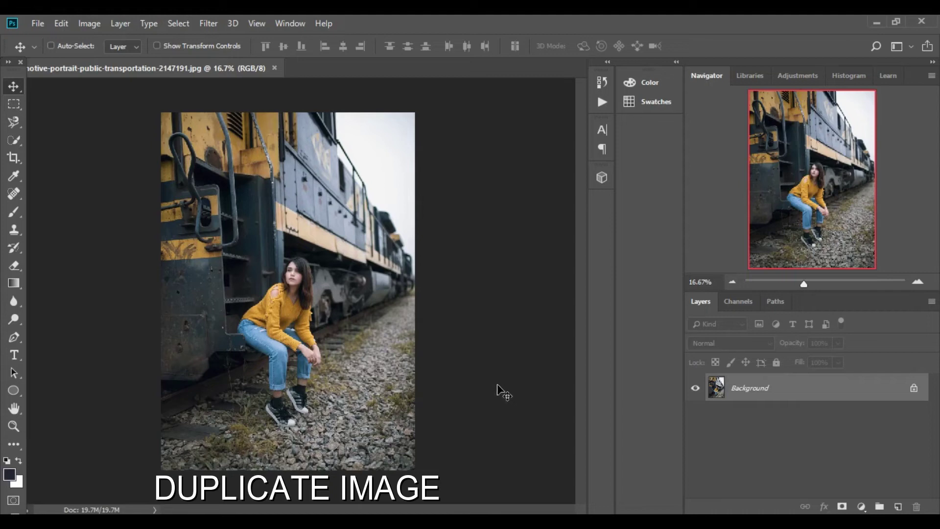
- Duplicate the train portrait's Background layer as Background copy
left_click_drag(880, 395, 898, 506)
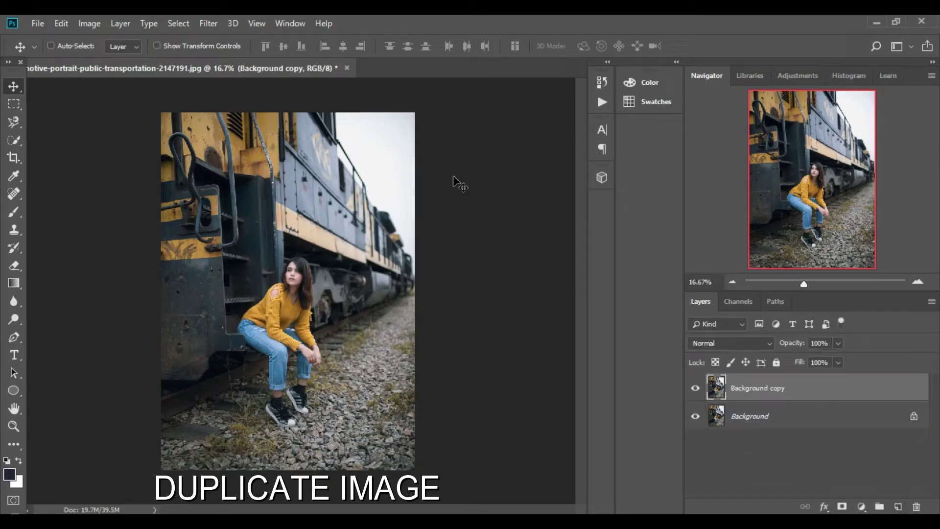
left_click(208, 23)
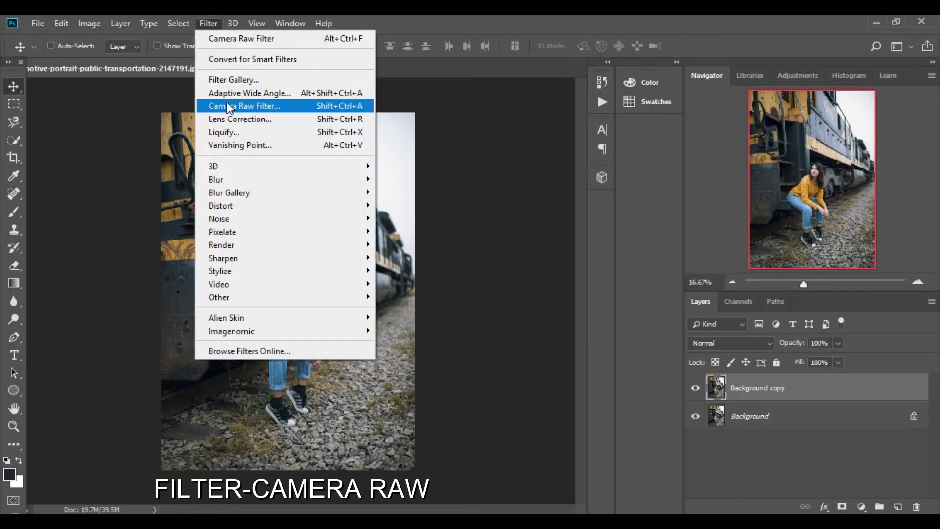
- Open the Camera Raw Filter on the copy and show its Camera Calibration settings
left_click(231, 107)
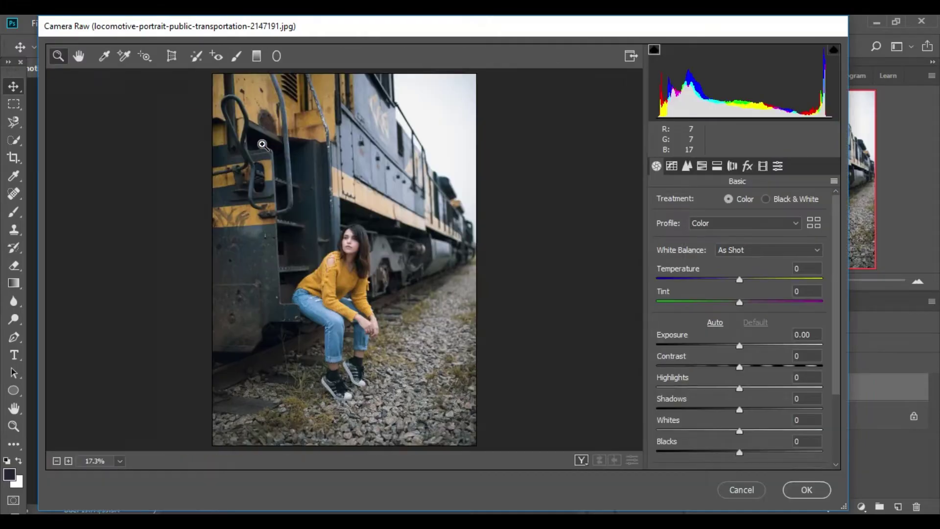
left_click(747, 167)
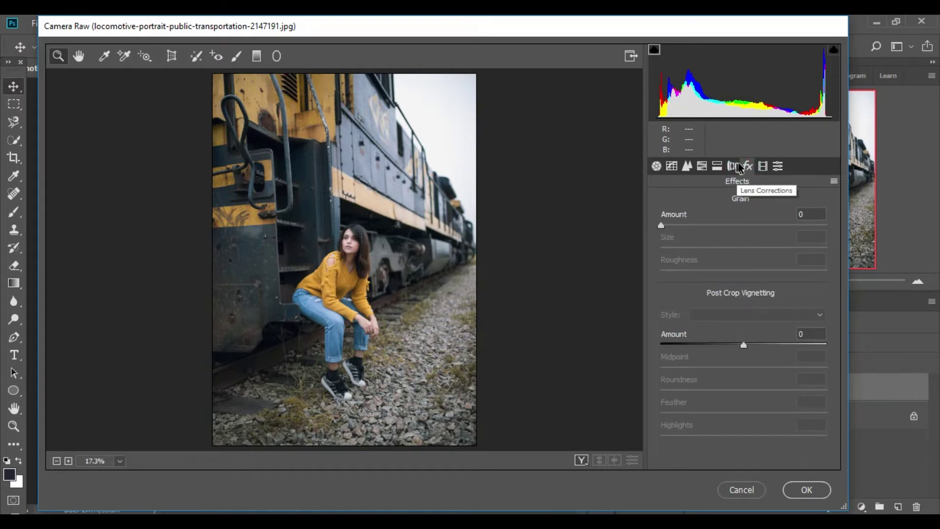
left_click(763, 167)
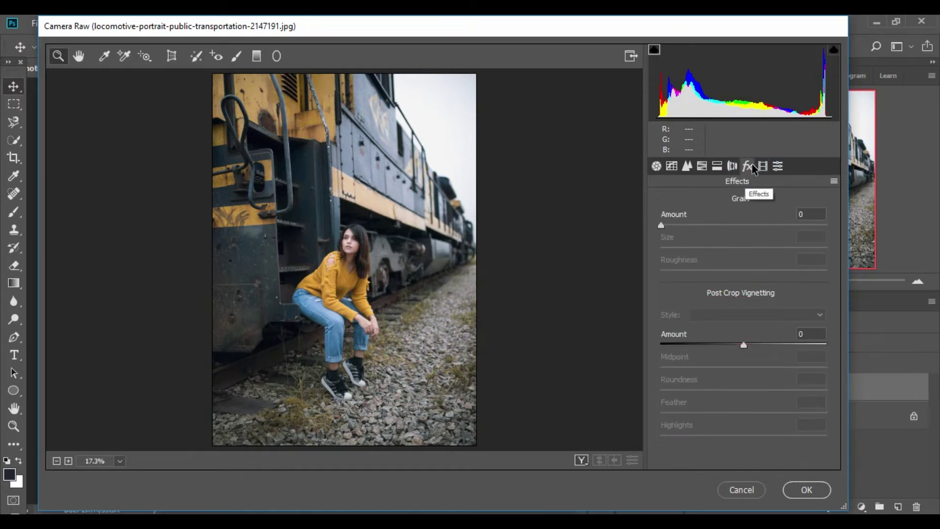
left_click(764, 167)
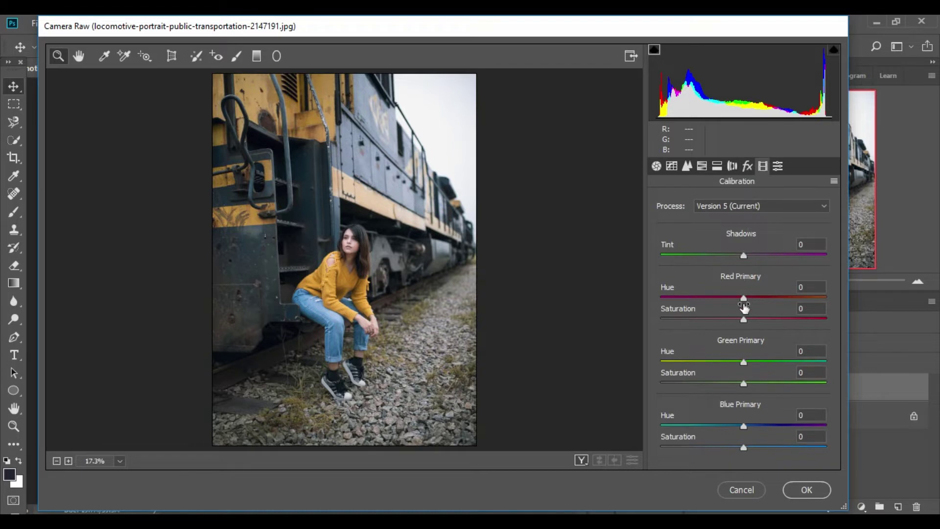
- Set calibration Red hue +75, Green hue +100, Blue hue -100, and raise Blue saturation to +41
left_click_drag(743, 297, 804, 308)
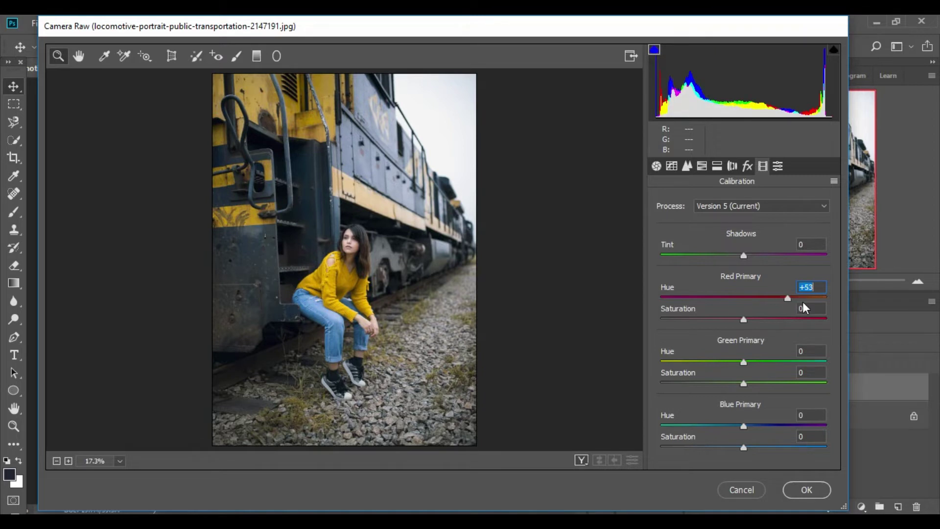
left_click_drag(804, 308, 807, 303)
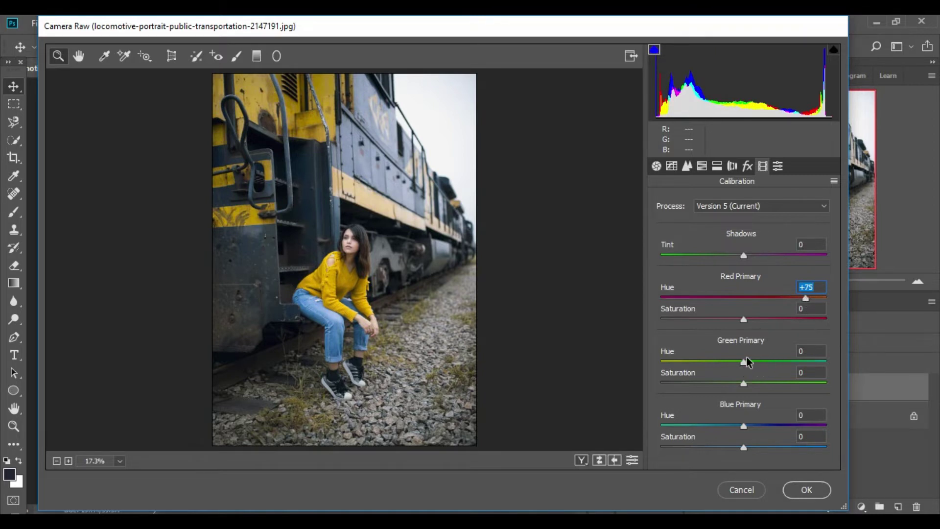
key("Tab")
key("Tab")
key("shift+Up")
key("shift+Up")
key("shift+Up")
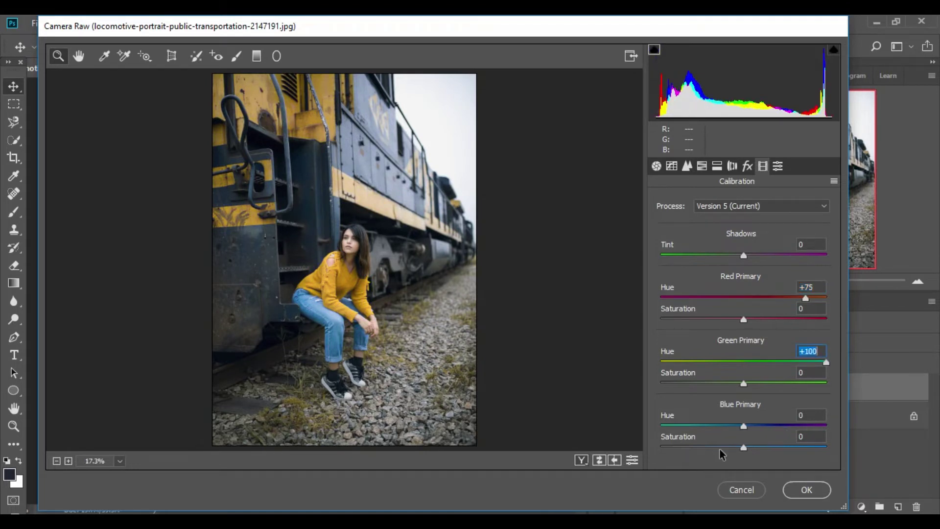
key("Tab")
key("Tab")
key("shift+Down")
key("shift+Down")
key("shift+Down")
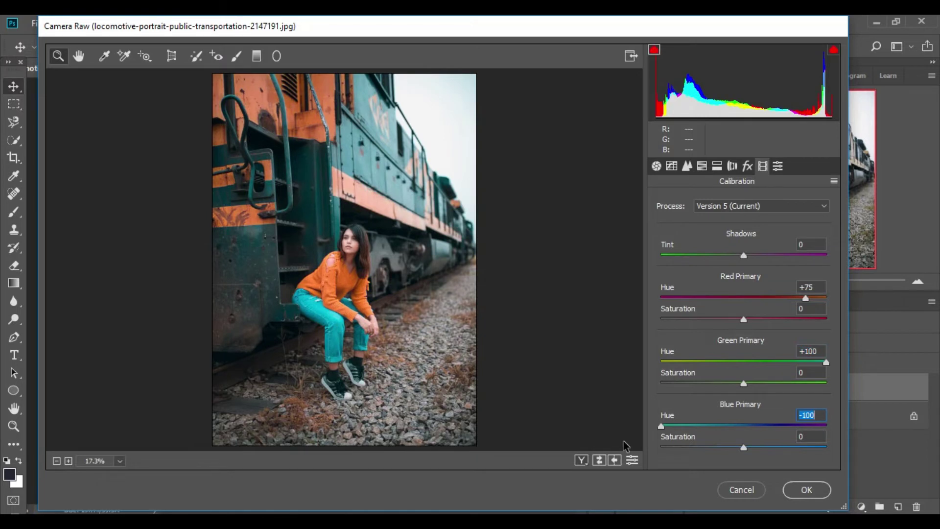
key("Tab")
left_click_drag(751, 453, 781, 447)
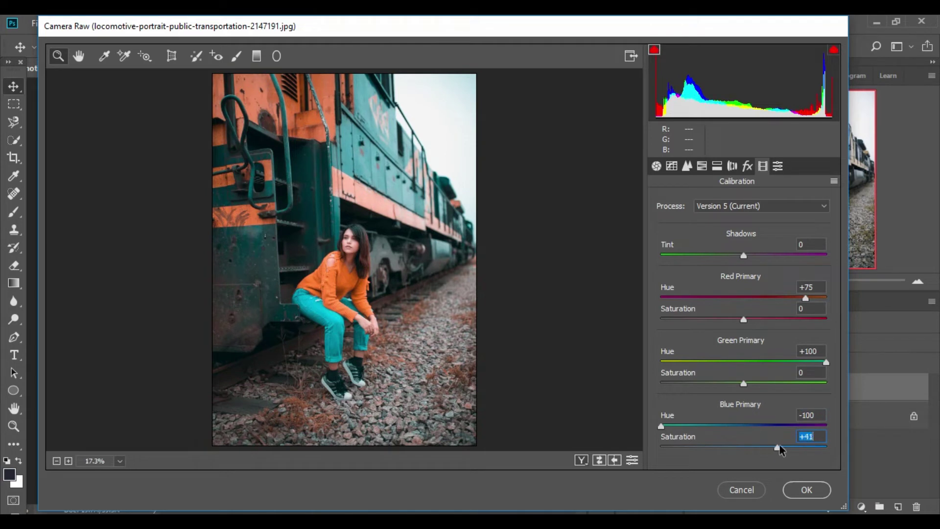
left_click(734, 167)
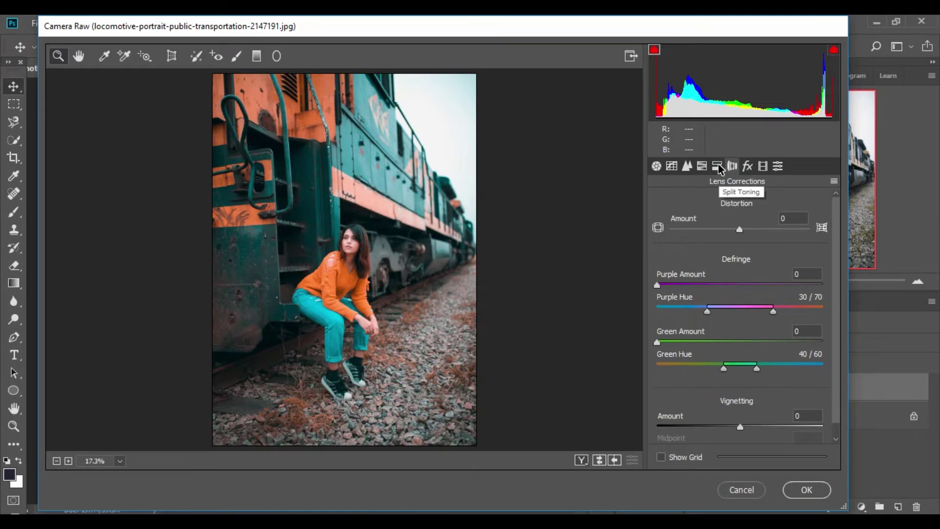
- Split-tone the shadows with hue 191 and saturation 10
left_click(718, 166)
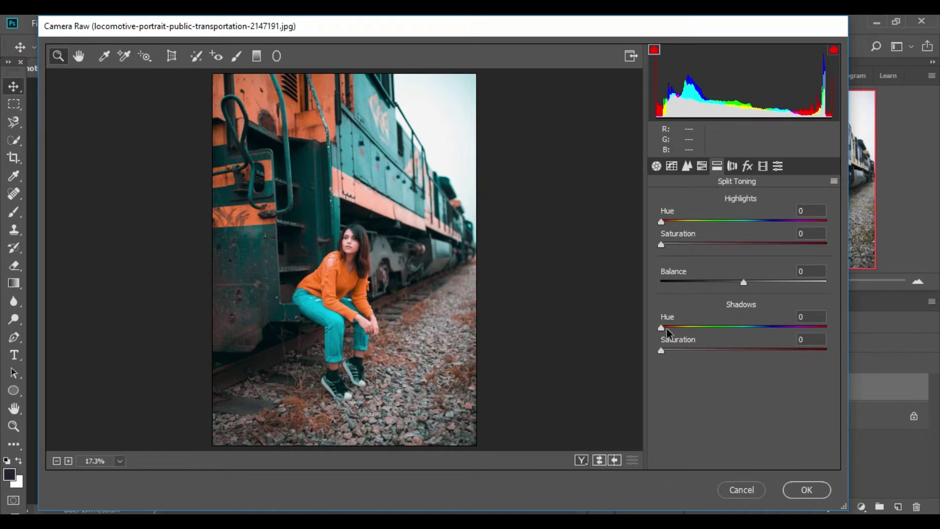
left_click_drag(661, 328, 676, 327)
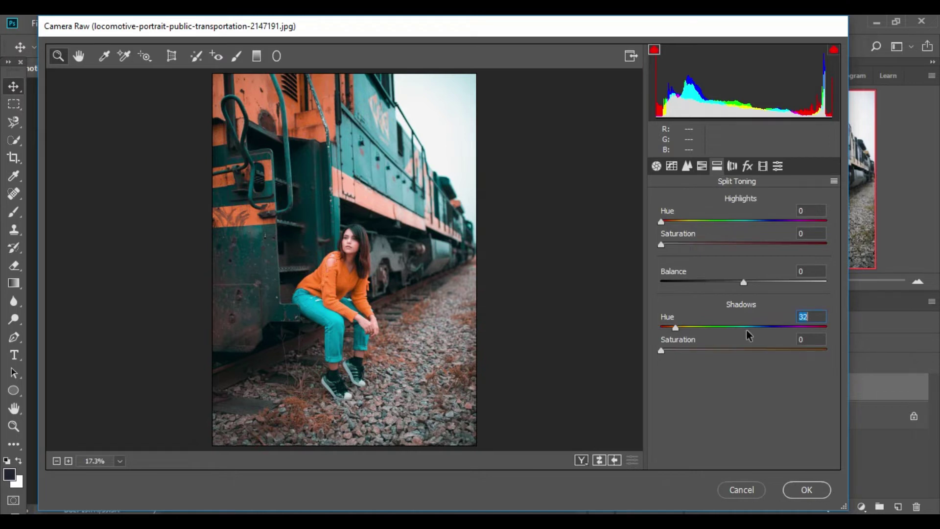
left_click_drag(748, 336, 777, 339)
left_click(773, 327)
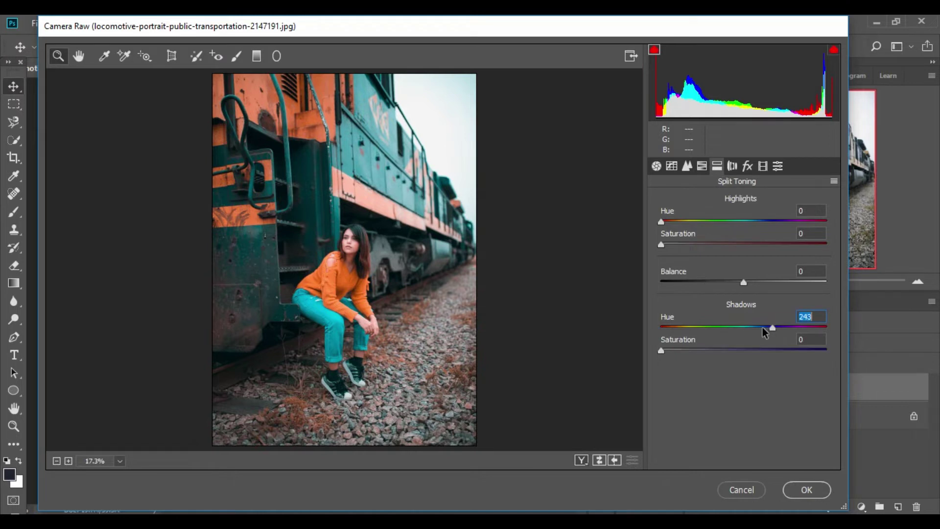
left_click_drag(756, 325, 750, 326)
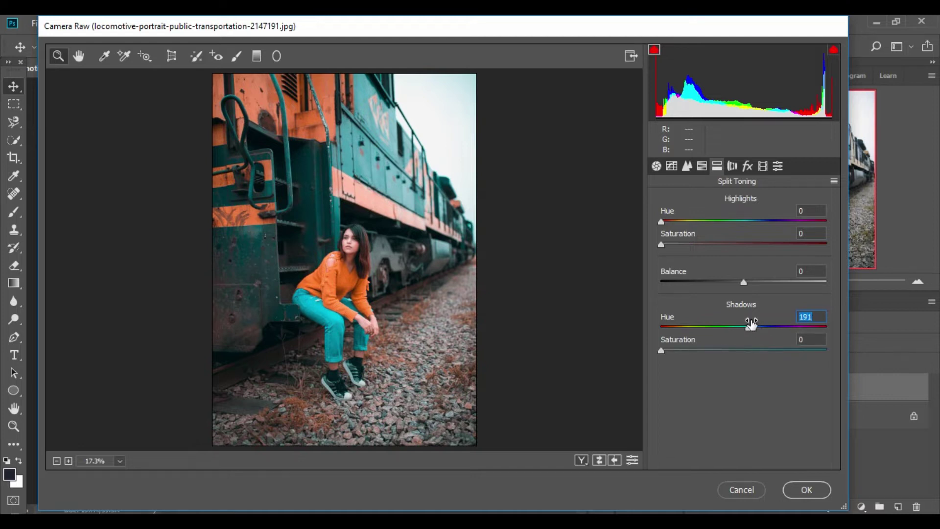
left_click_drag(662, 351, 678, 351)
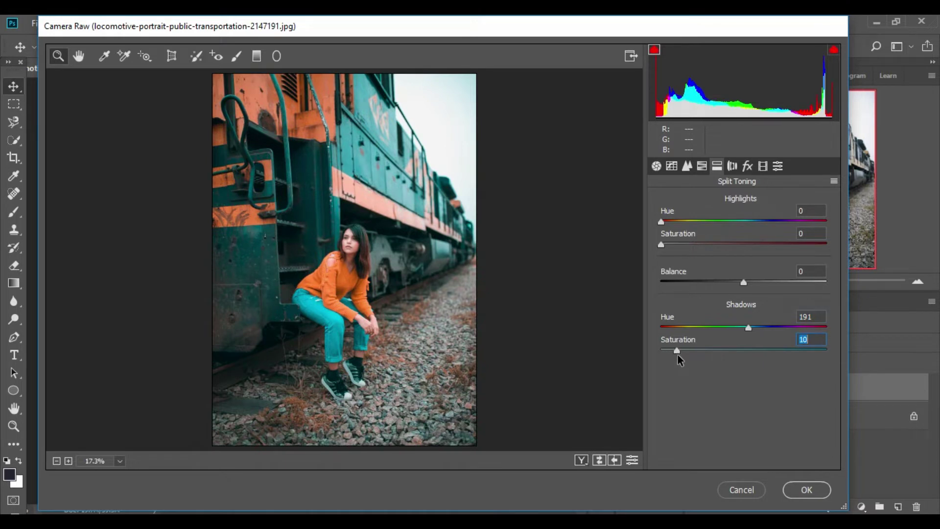
left_click(703, 167)
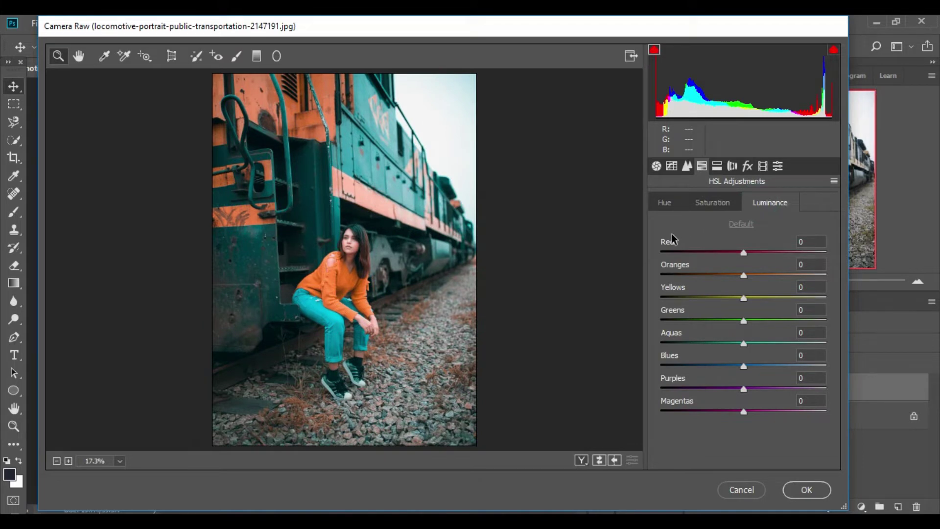
- Raise the HSL Oranges luminance to about +31 to brighten the sweater and stripes
left_click(745, 278)
left_click(761, 277)
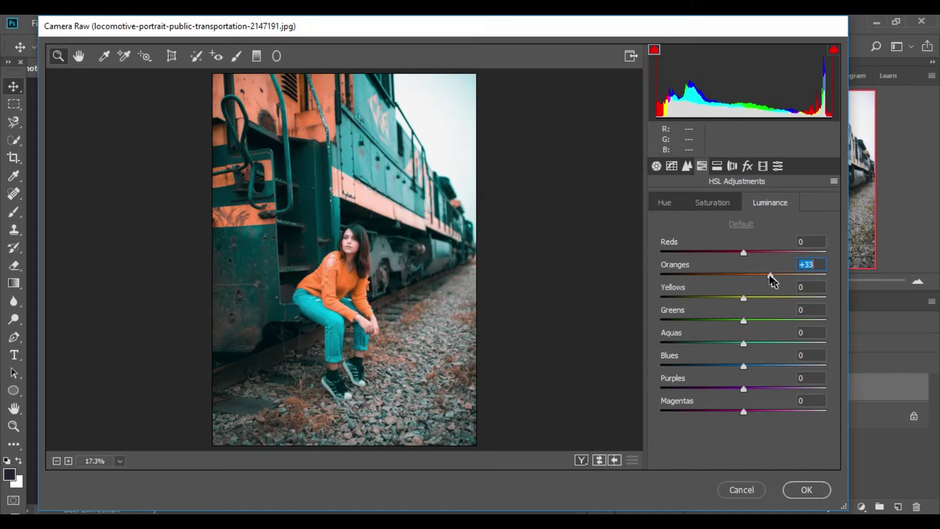
left_click(770, 275)
left_click(665, 203)
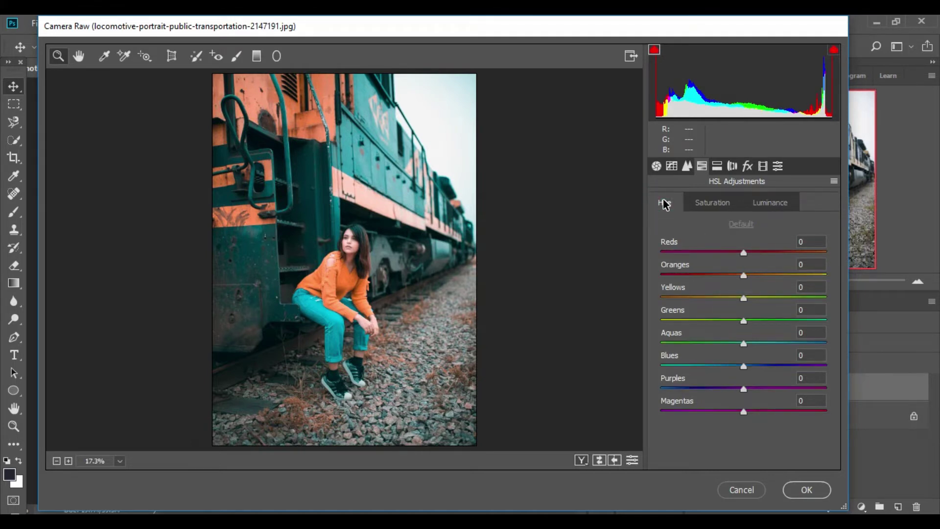
- Set HSL hues to Blues -38, Aquas +100, Yellows -100, leaving Oranges at 0
left_click(707, 367)
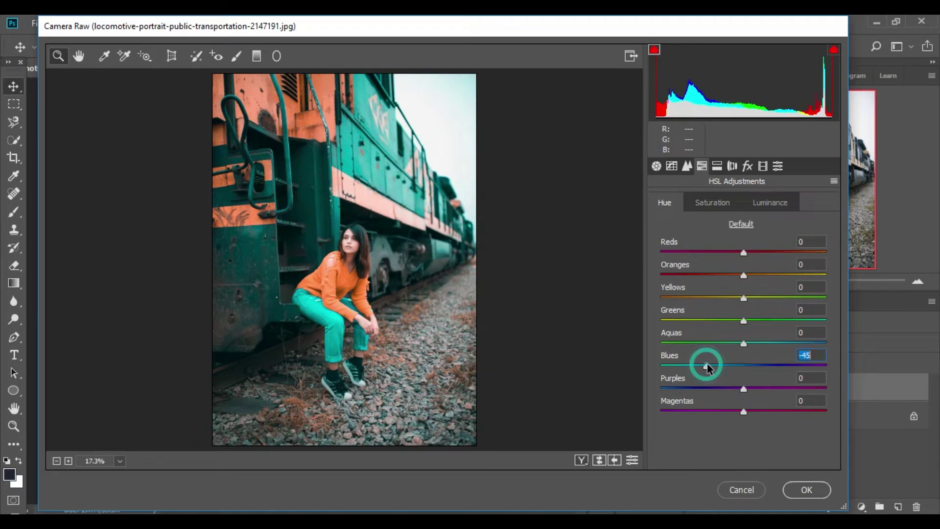
left_click(713, 366)
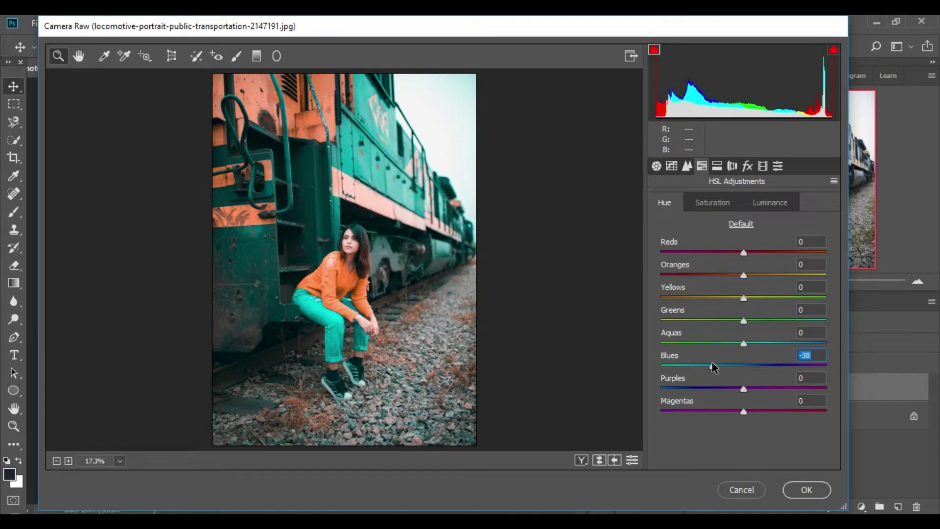
left_click_drag(744, 343, 827, 344)
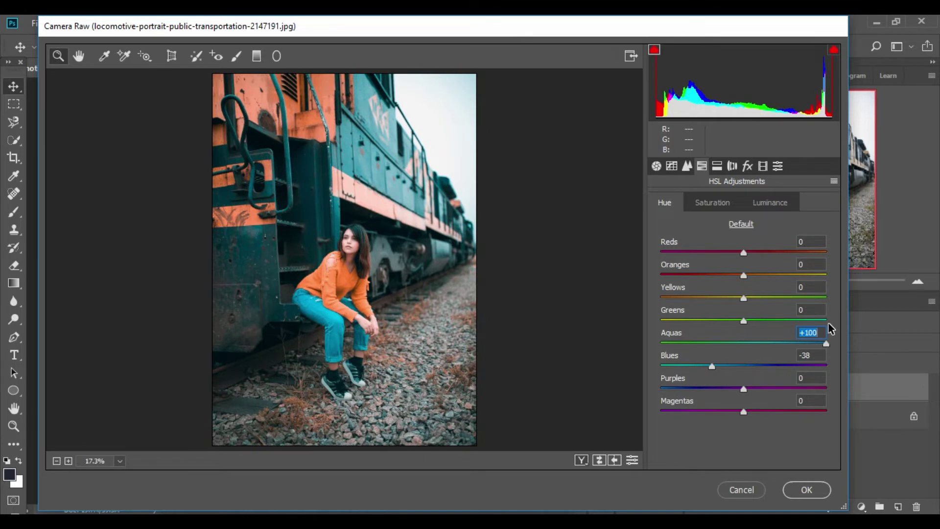
left_click_drag(743, 298, 534, 320)
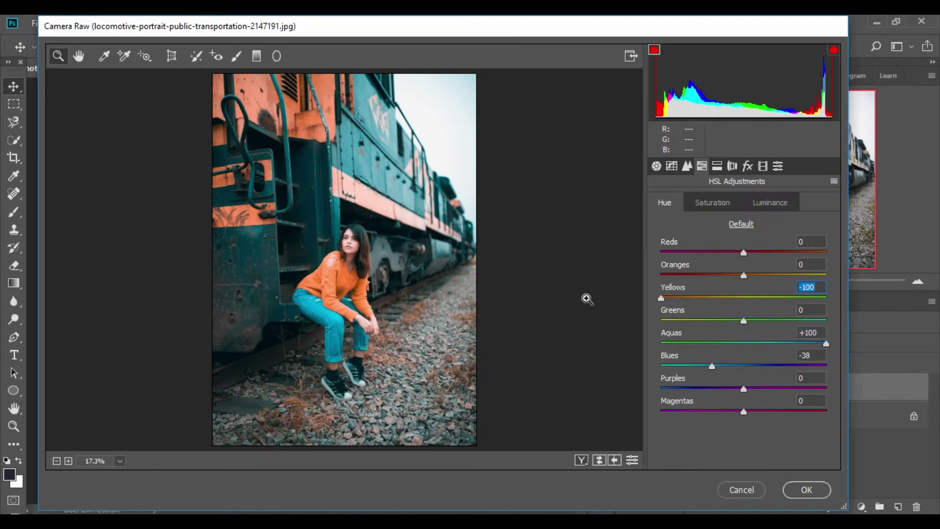
left_click_drag(744, 275, 539, 297)
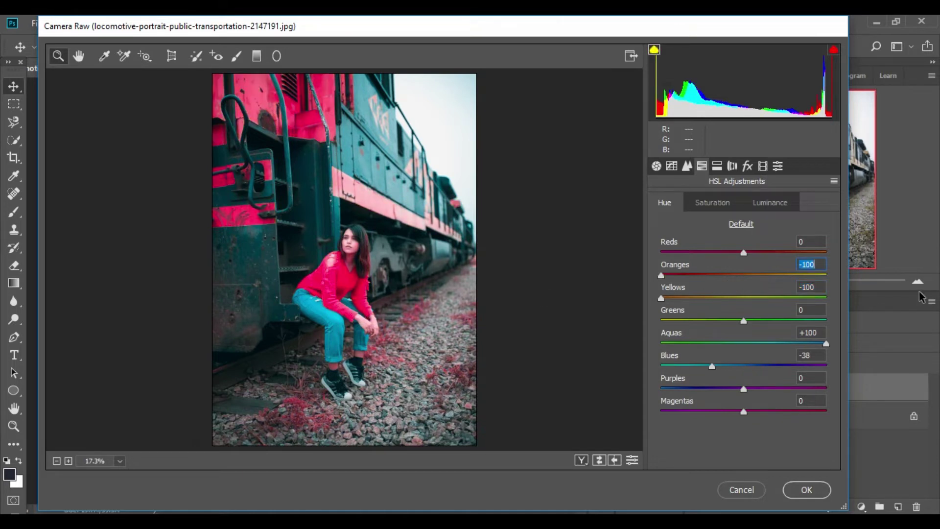
left_click_drag(922, 296, 922, 298)
type("+100")
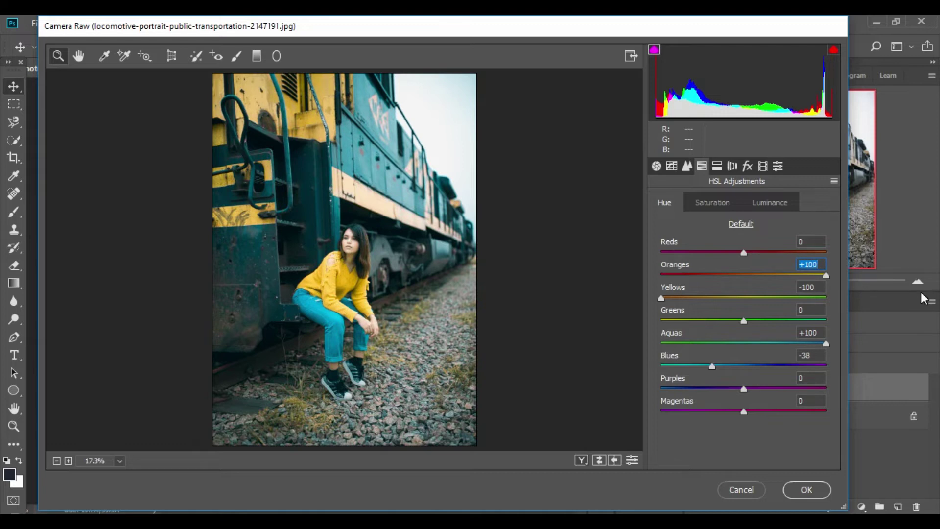
left_click(743, 275)
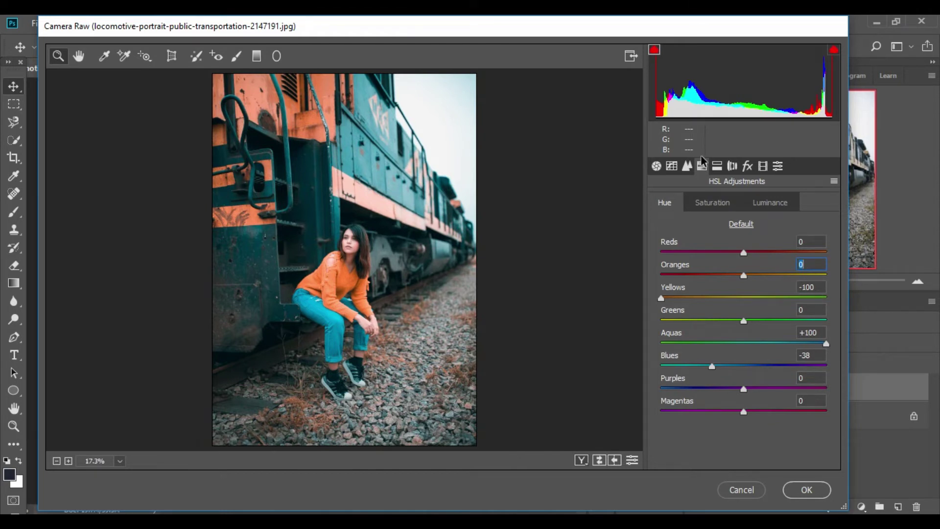
- Build a point tone curve with black point lifted to 32 and midtone anchored at 128
left_click(667, 169)
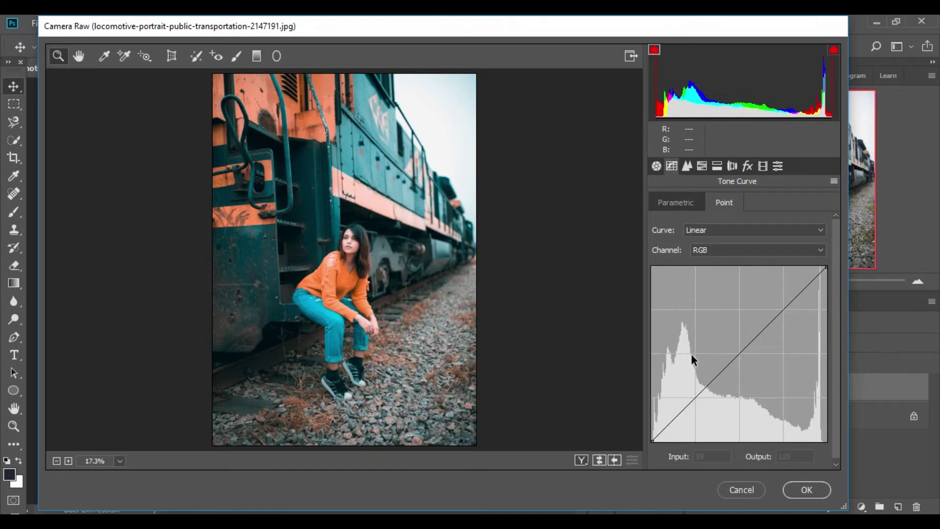
left_click_drag(652, 441, 646, 426)
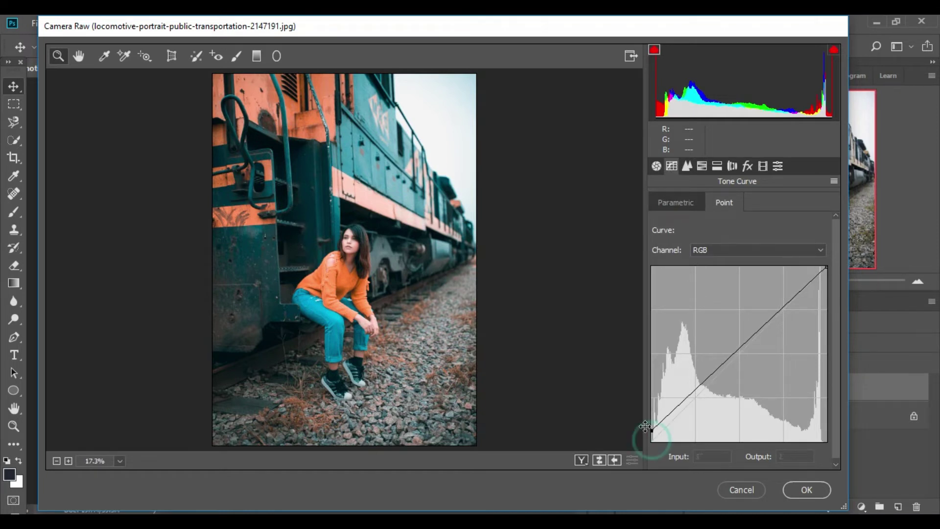
left_click(674, 408)
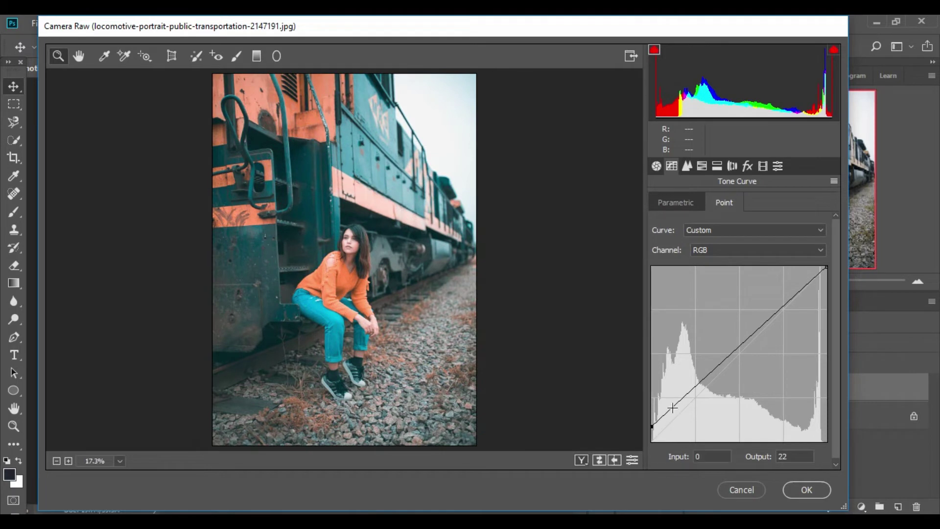
left_click_drag(693, 401, 680, 410)
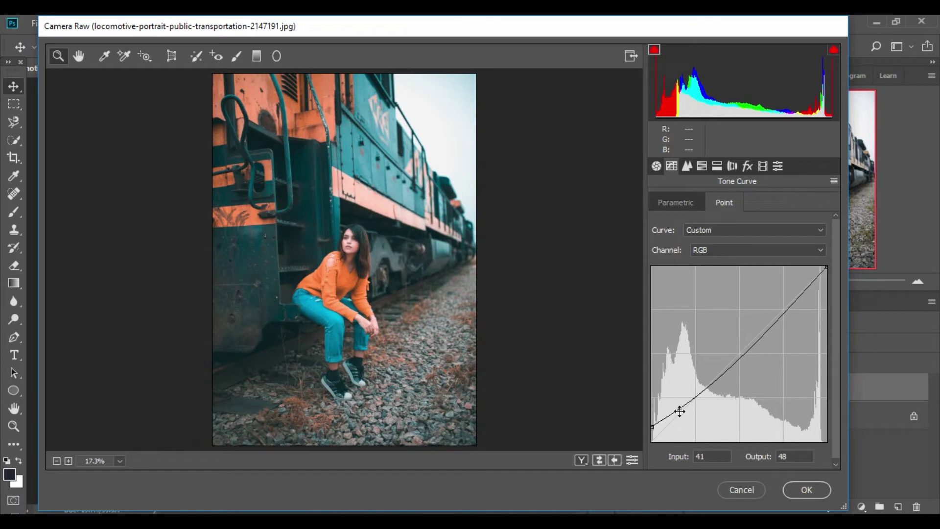
left_click(741, 351)
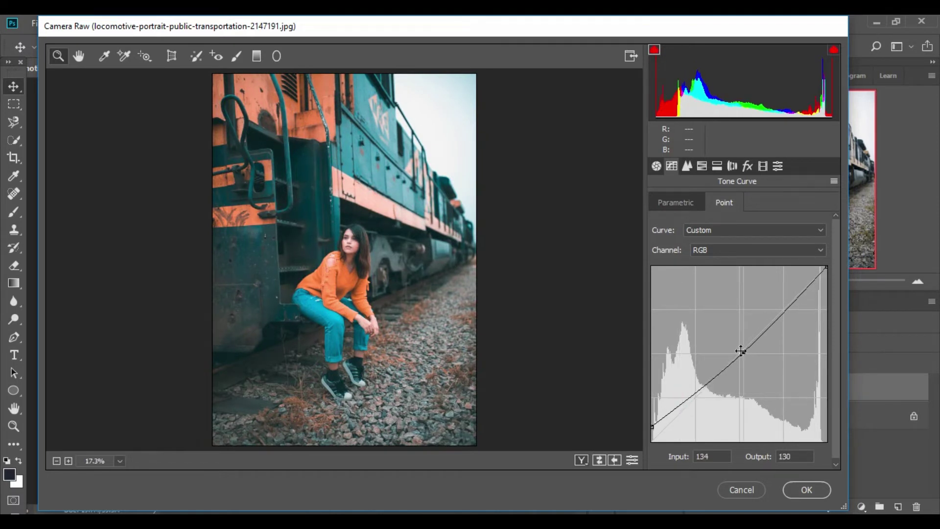
left_click_drag(741, 351, 739, 352)
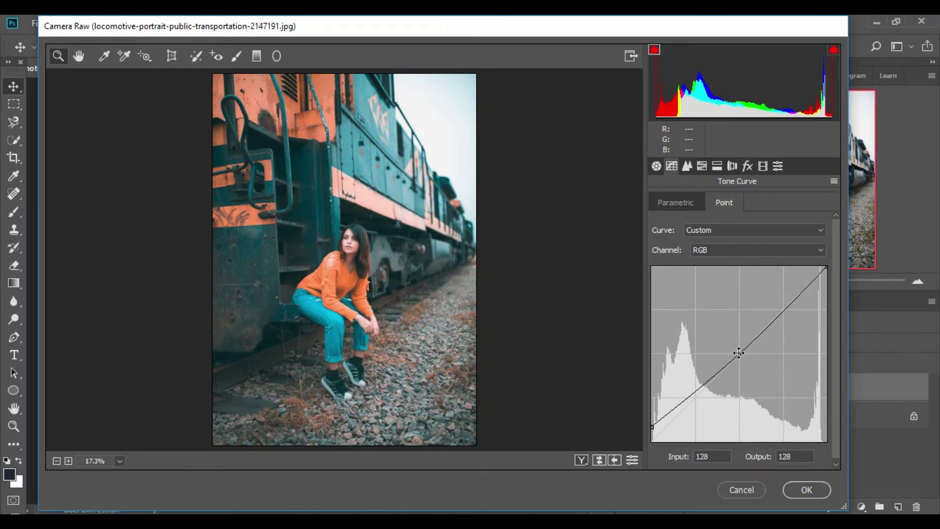
left_click_drag(653, 427, 651, 419)
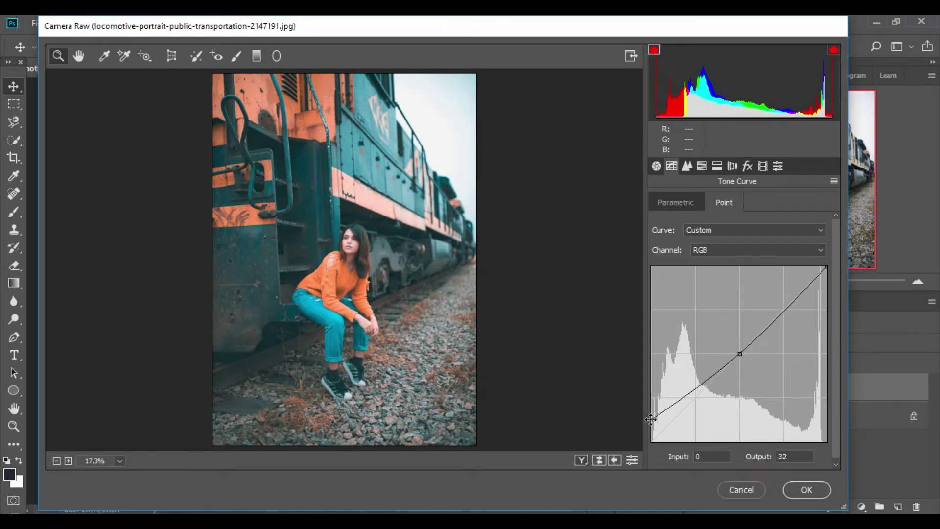
- Add an extra shadow point to the curve and lower the black point to output 19
left_click(680, 414)
left_click_drag(681, 414, 678, 411)
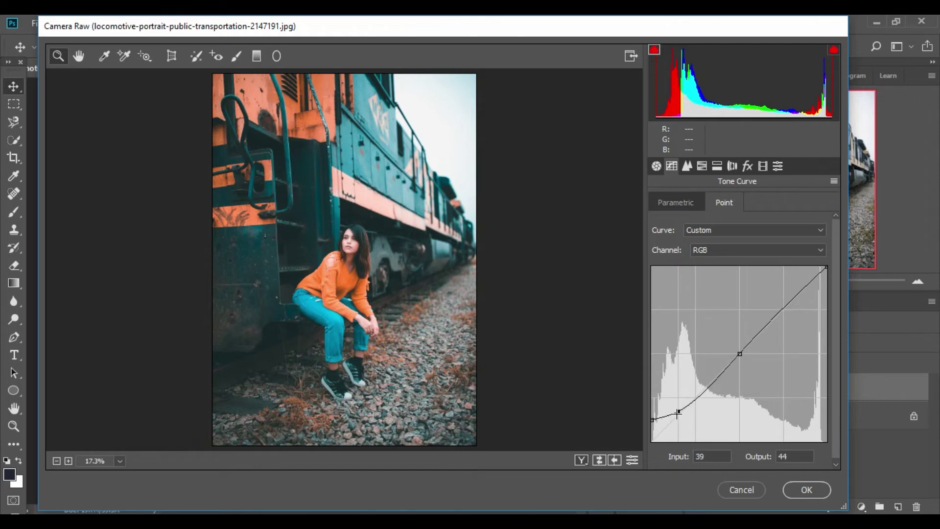
left_click_drag(678, 412, 677, 412)
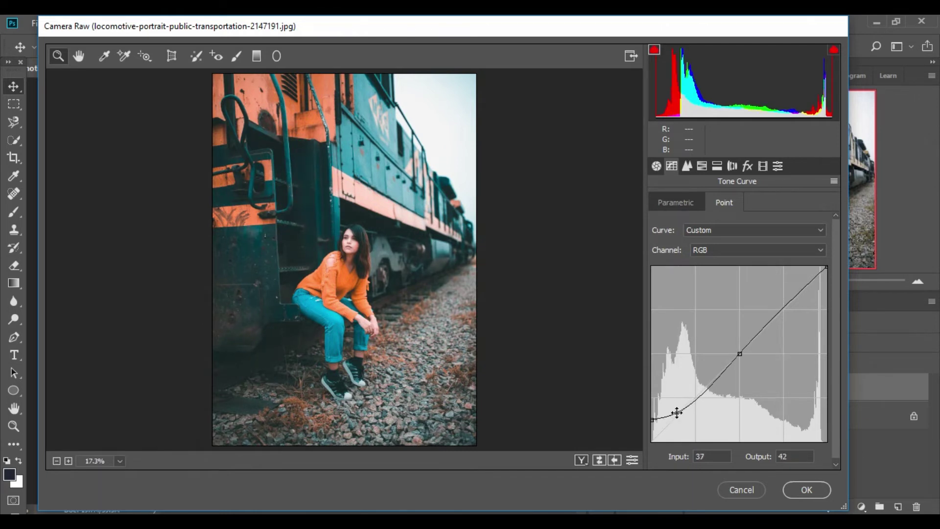
left_click(653, 419)
left_click_drag(652, 429, 651, 429)
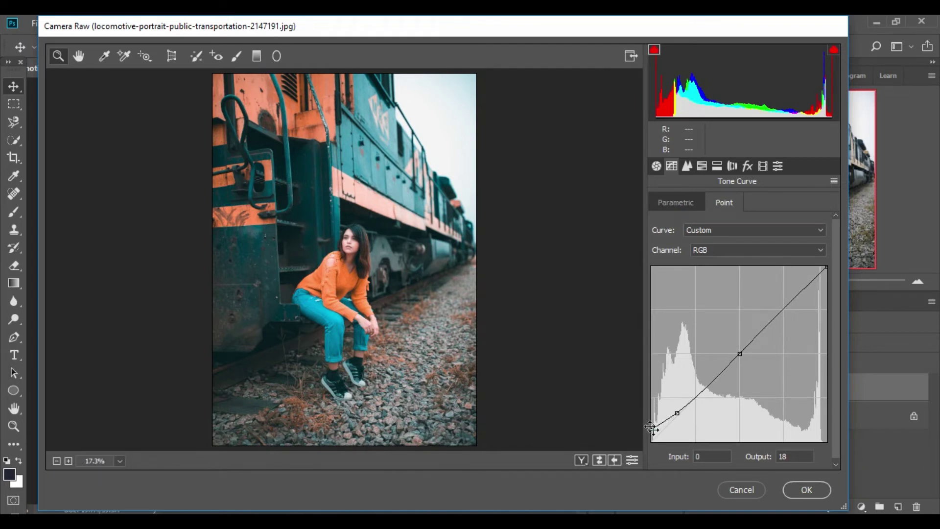
left_click_drag(652, 428, 649, 425)
- Push the HSL Blues hue to -100 and darken the Aquas luminance to -34
left_click(687, 166)
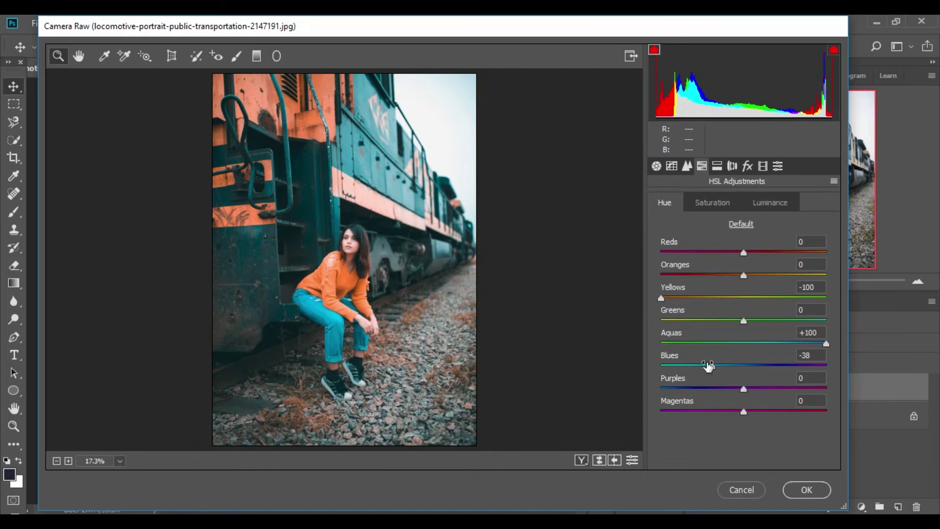
left_click(711, 366)
left_click_drag(708, 369, 623, 373)
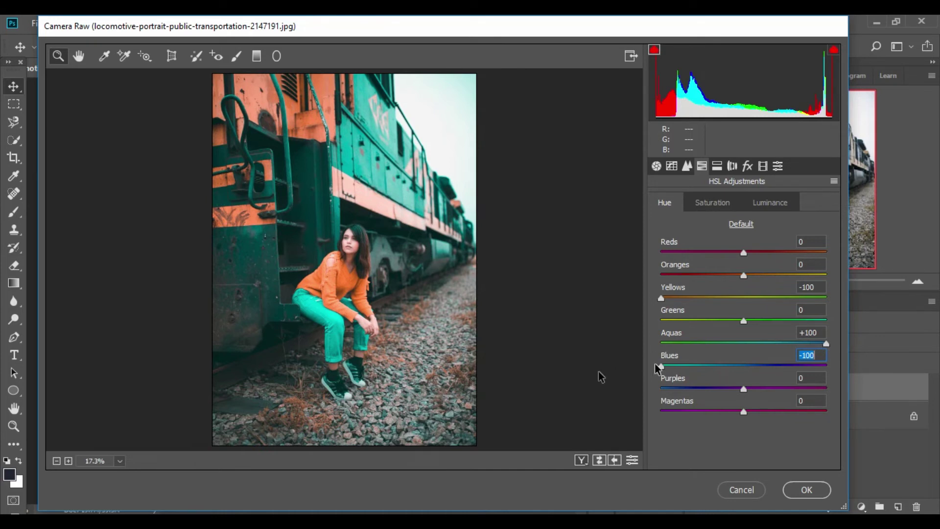
left_click(770, 206)
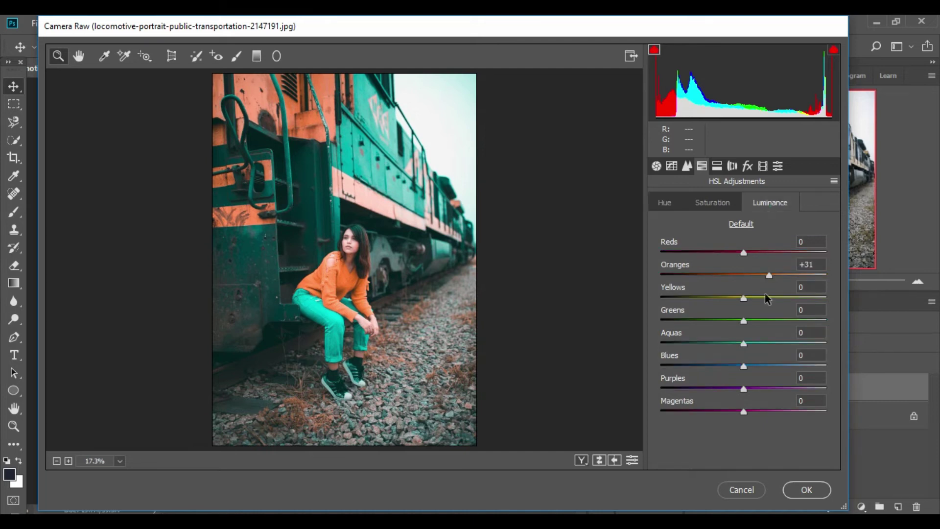
left_click(743, 344)
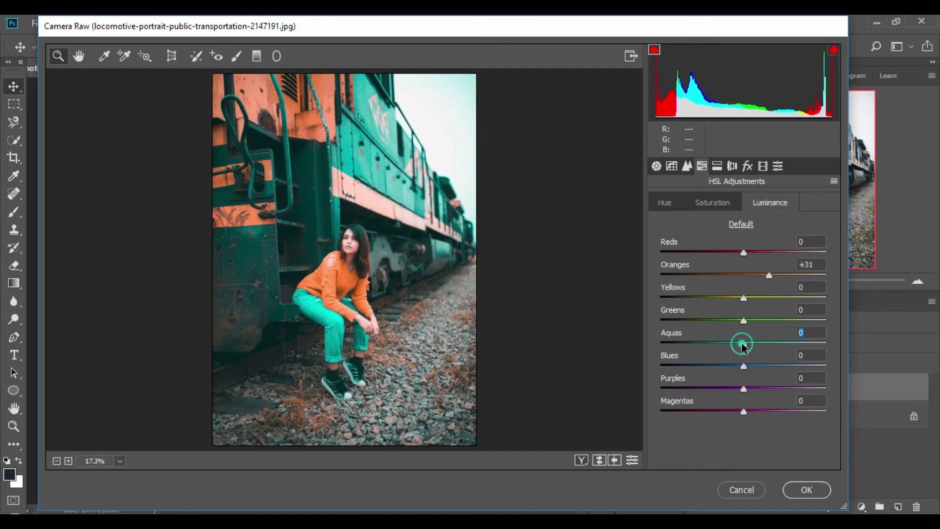
left_click(716, 343)
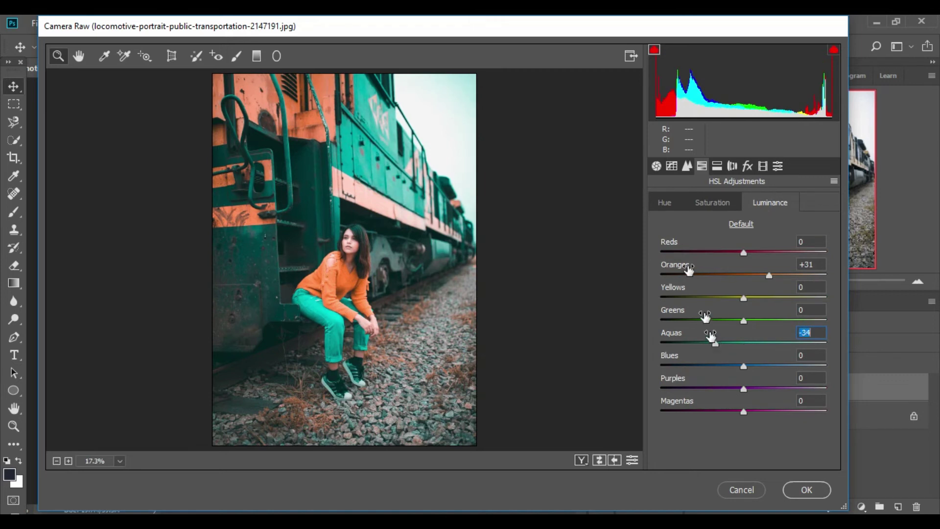
- Lift the Basic panel Shadows slider to +35
left_click(655, 169)
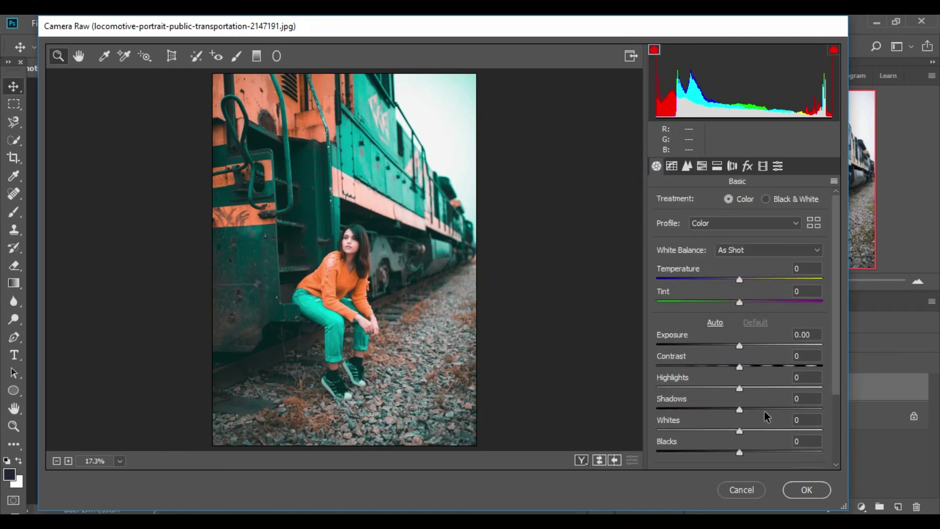
left_click_drag(765, 409, 770, 410)
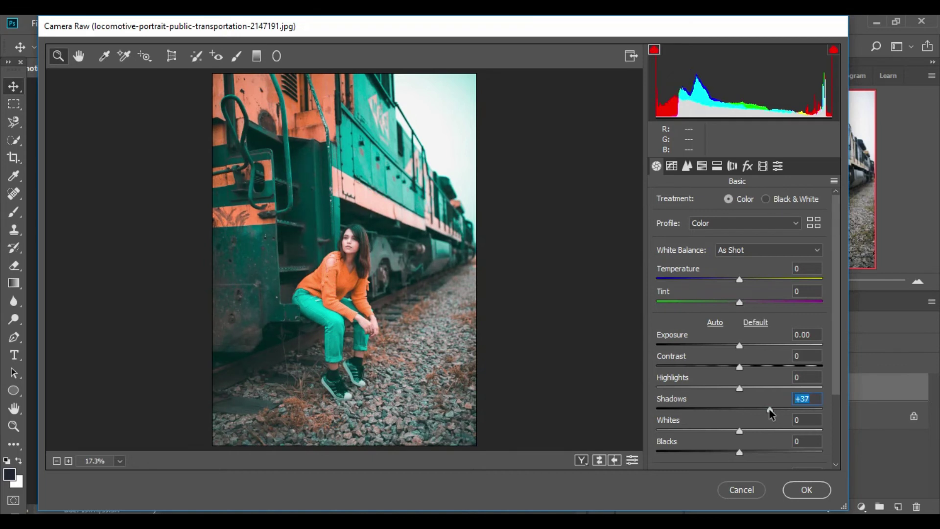
left_click(770, 409)
left_click_drag(769, 411, 767, 410)
- Check Before/After, commit the Camera Raw grade, and toggle Background copy visibility to compare with the original
left_click(581, 460)
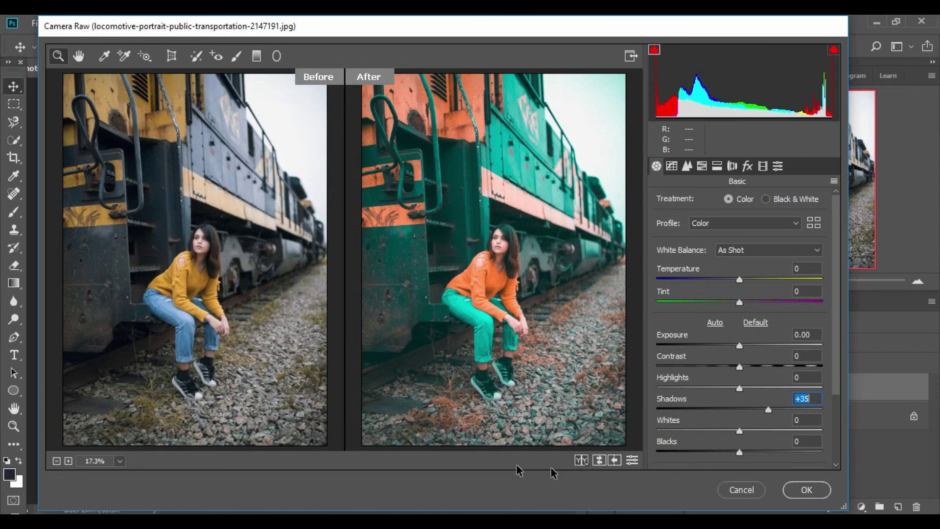
left_click(793, 490)
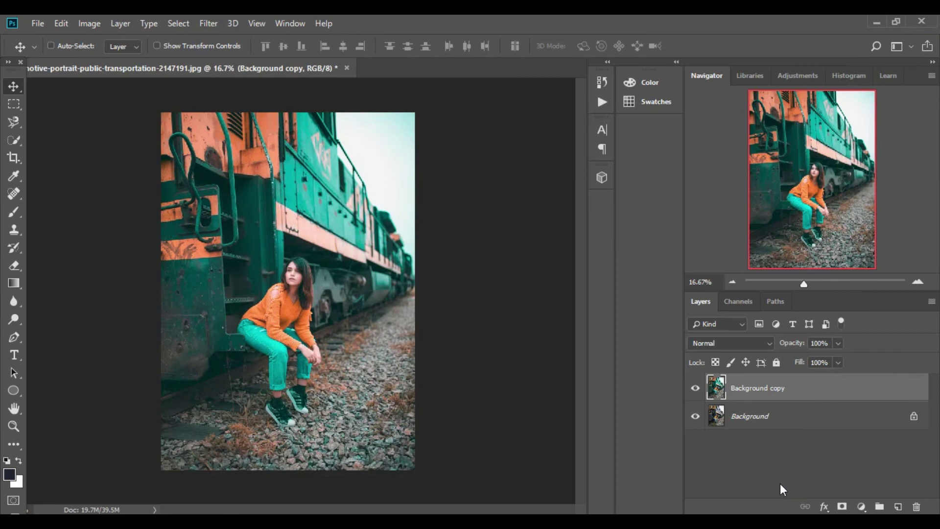
left_click(696, 390)
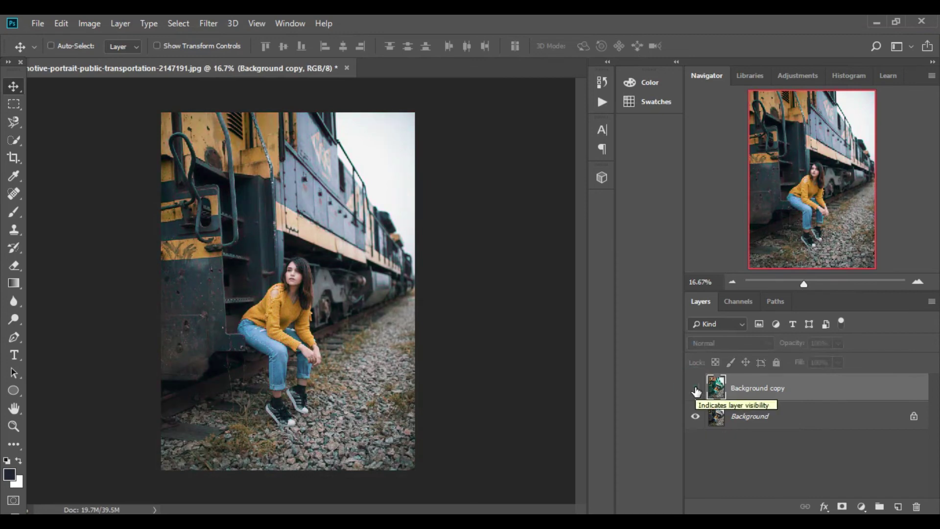
left_click(696, 390)
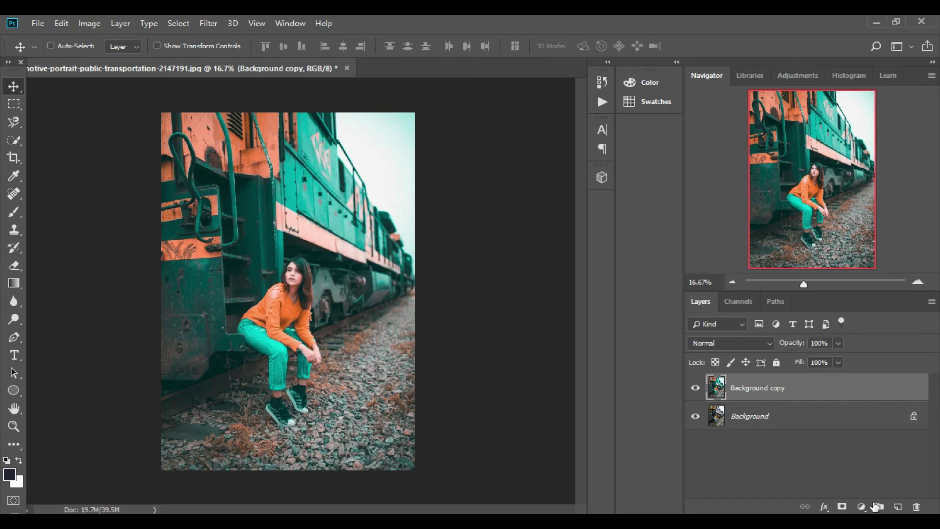
- Add a Brightness/Contrast adjustment layer set to brightness 10 and contrast 5
left_click(862, 506)
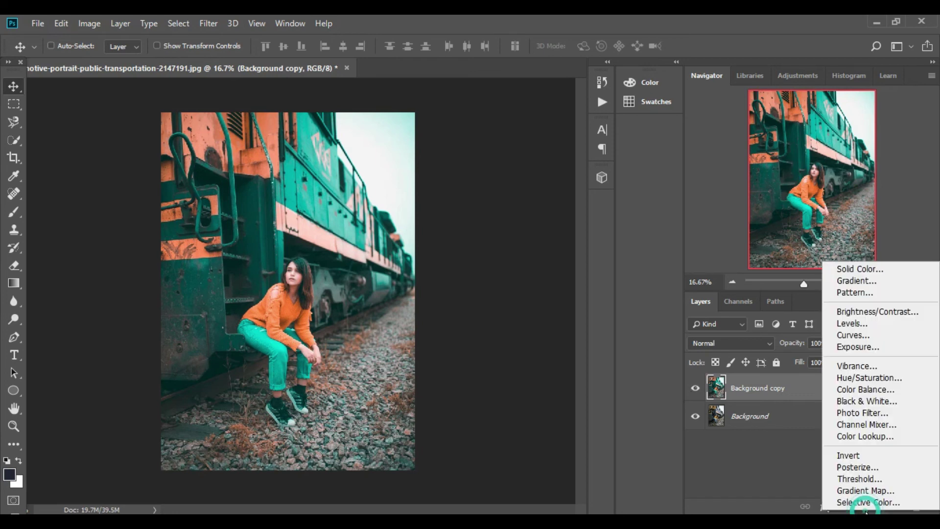
left_click(884, 312)
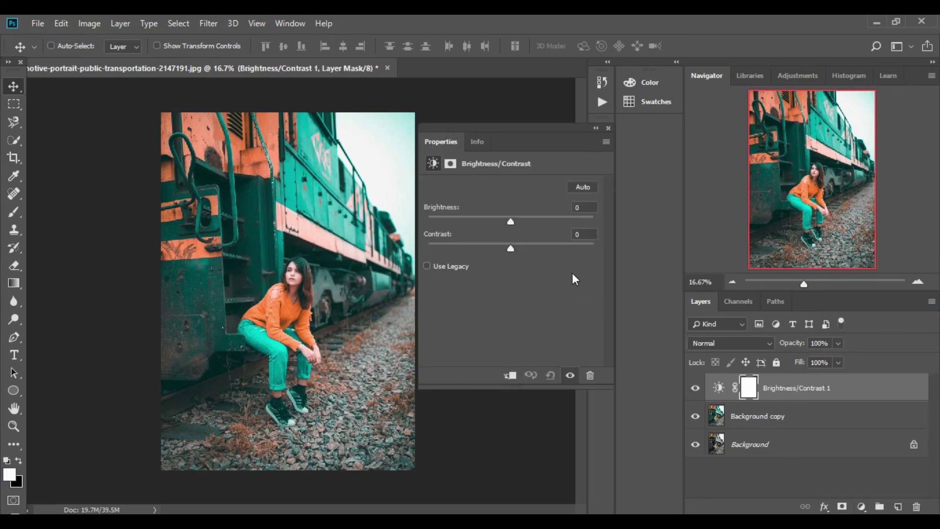
left_click(587, 208)
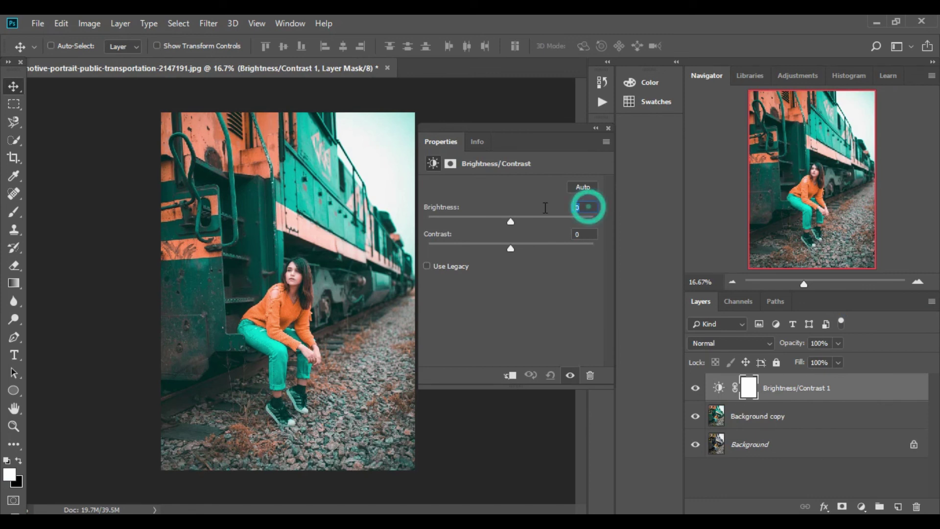
type("15")
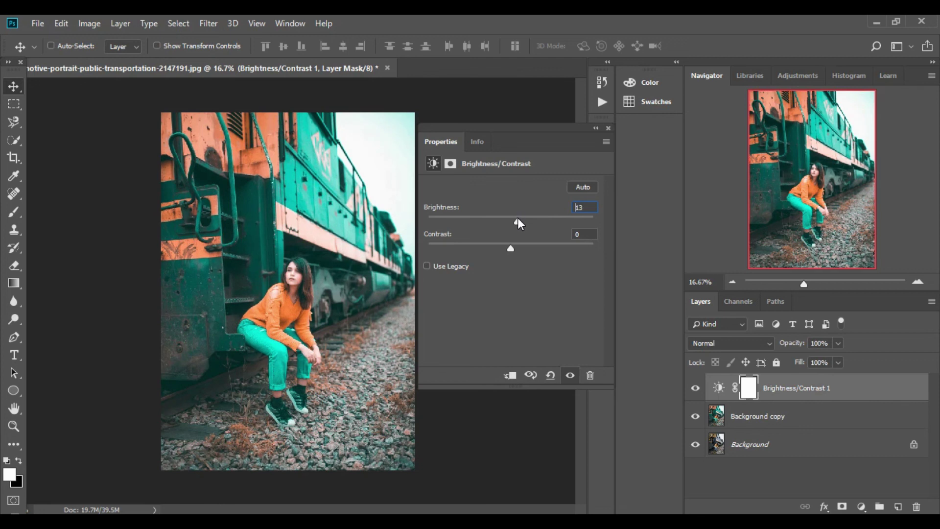
left_click_drag(516, 222, 518, 223)
left_click(577, 234)
type("5")
left_click(609, 129)
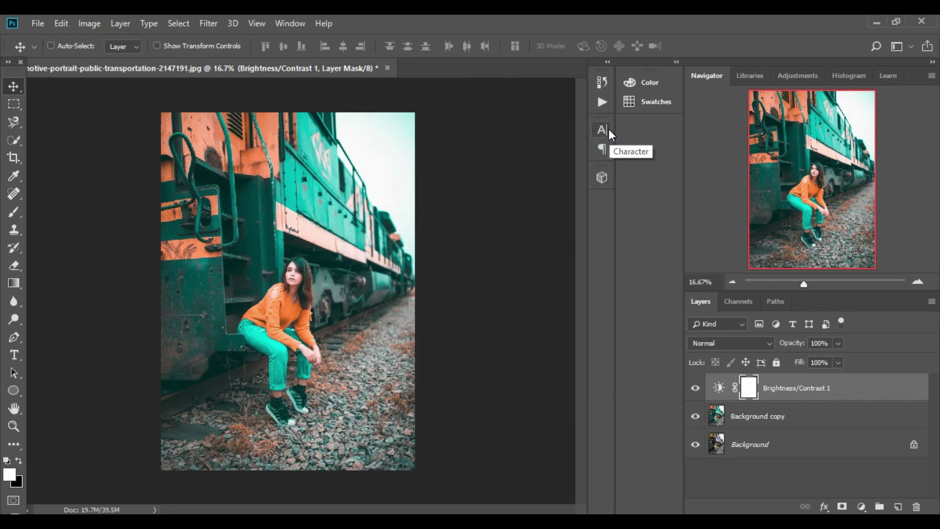